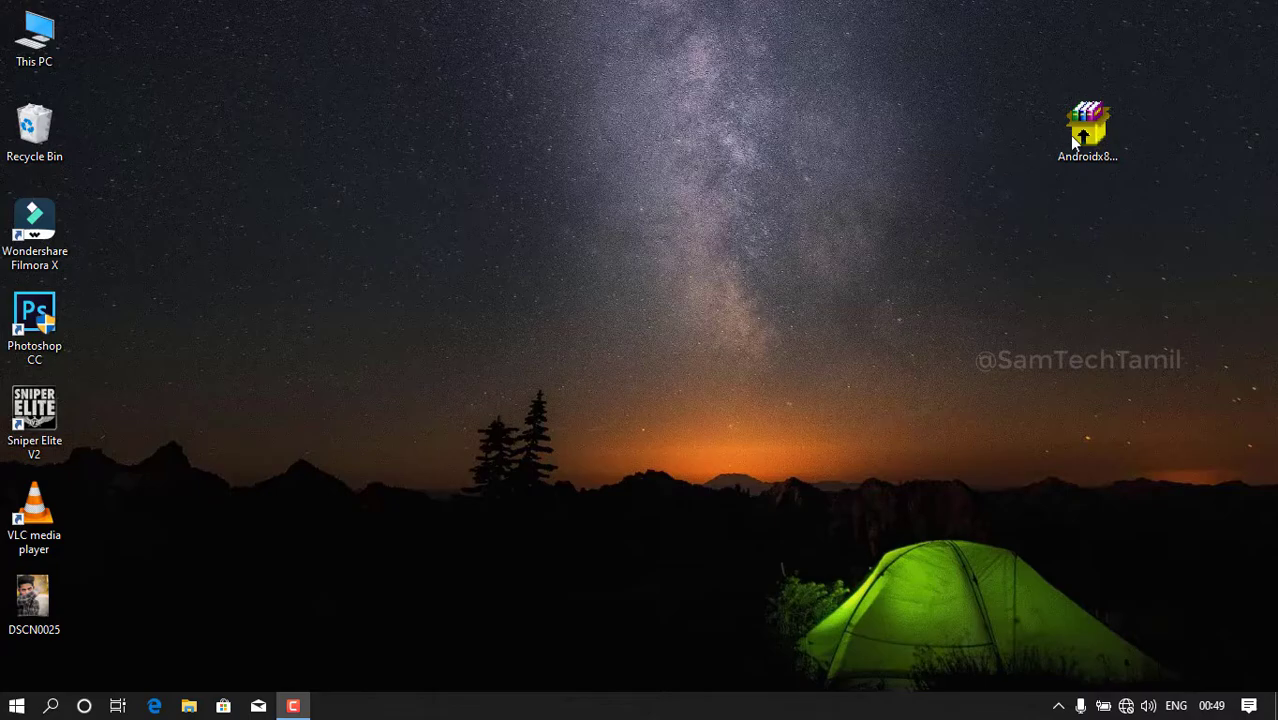
{"action": "left_click", "coordinate": [1084, 129]}
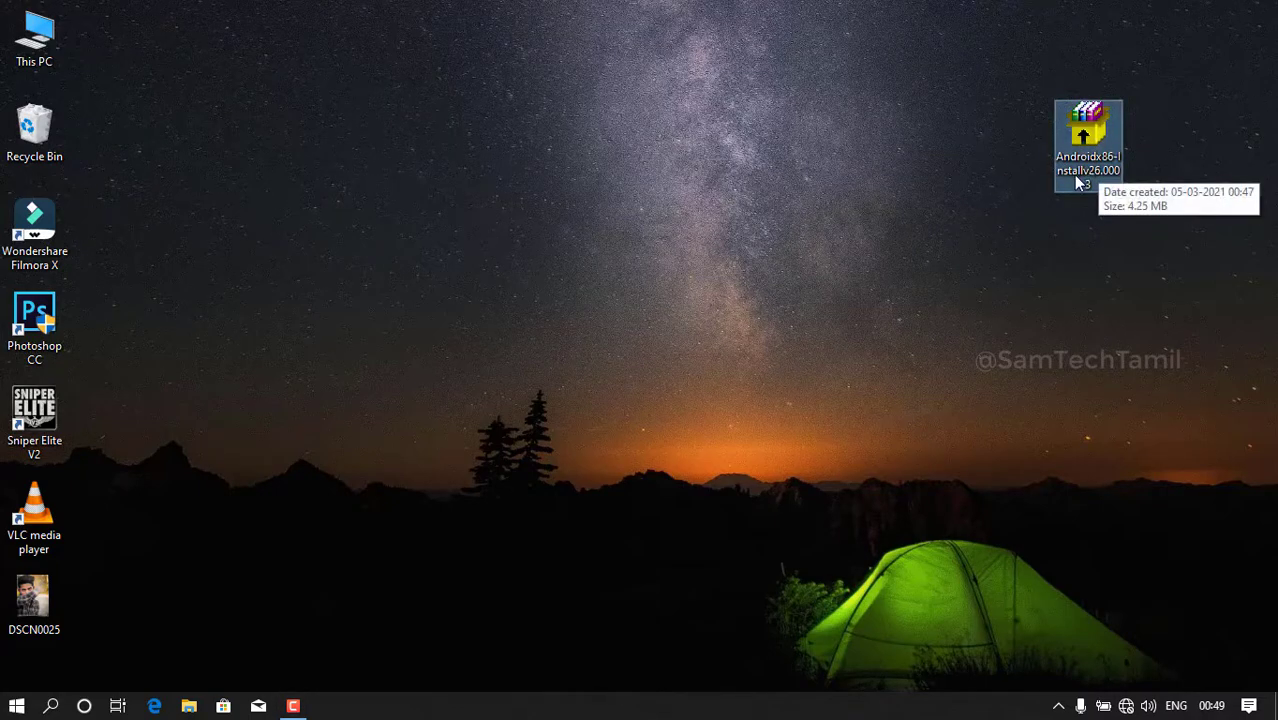
{"action": "left_click", "coordinate": [968, 166]}
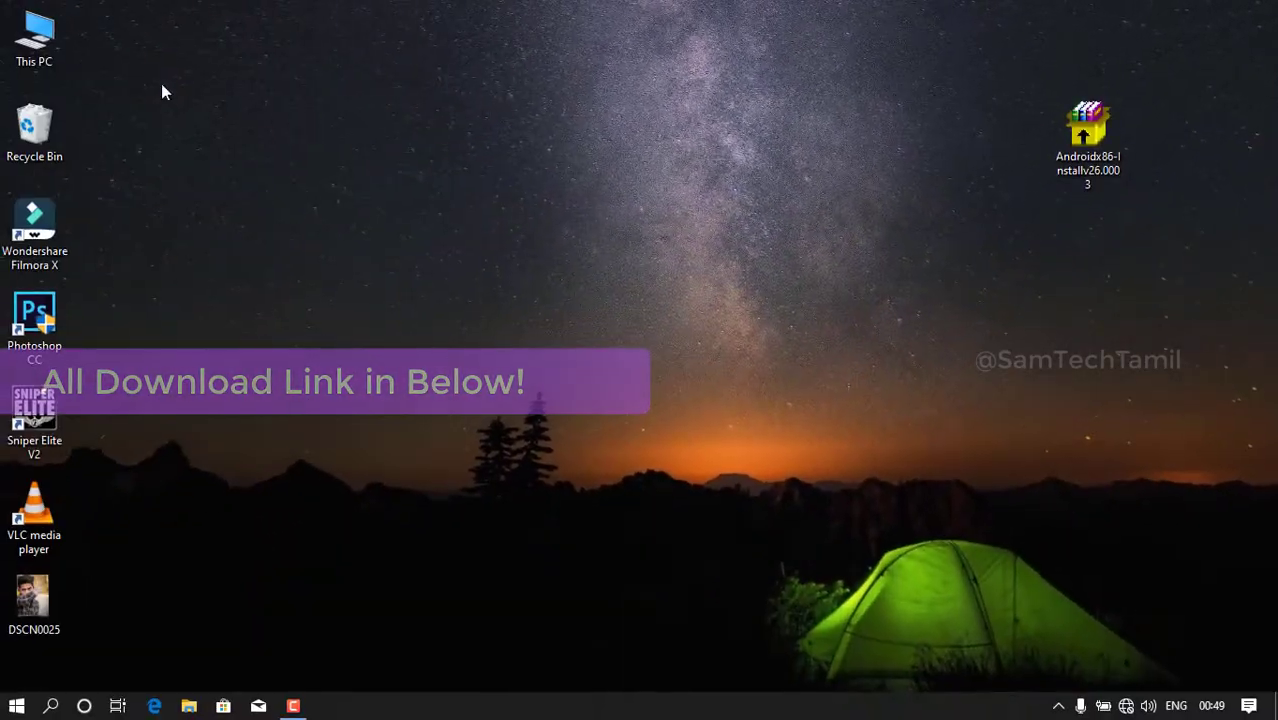
Look over the available drives in This PC and close the window.
{"action": "left_click", "coordinate": [42, 38]}
{"action": "double_click", "coordinate": [42, 38]}
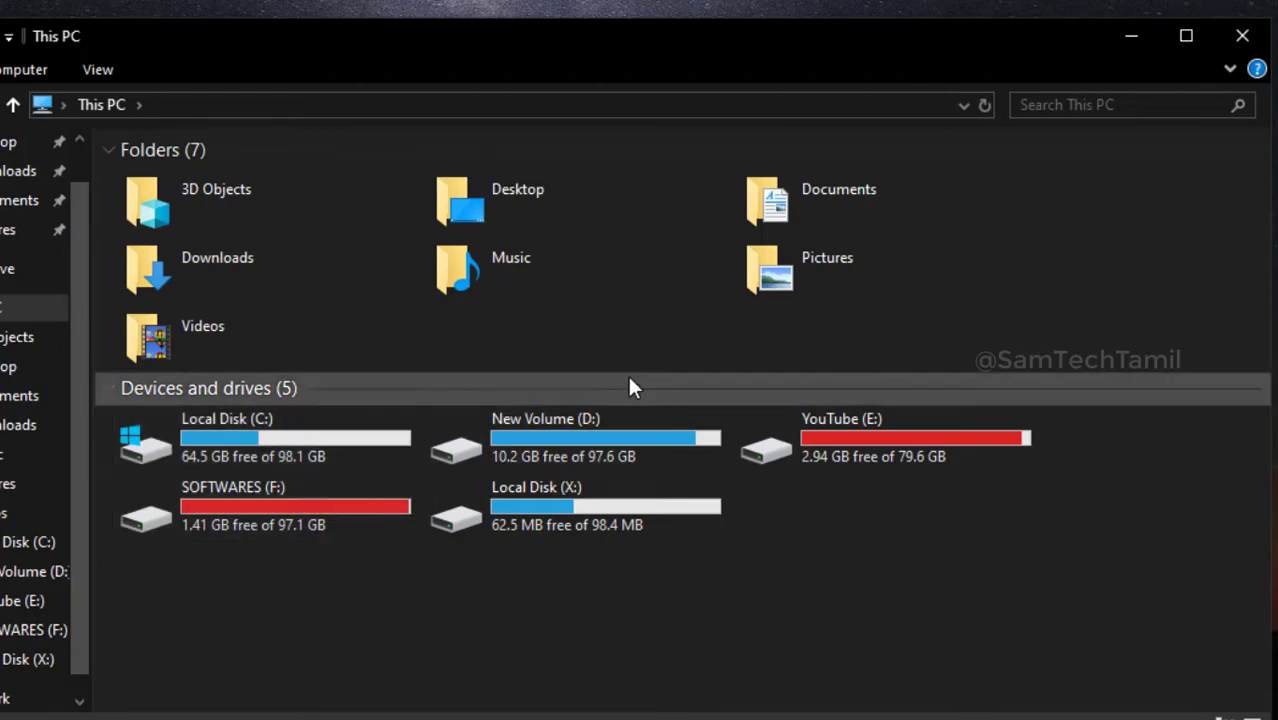
{"action": "left_click", "coordinate": [1242, 36]}
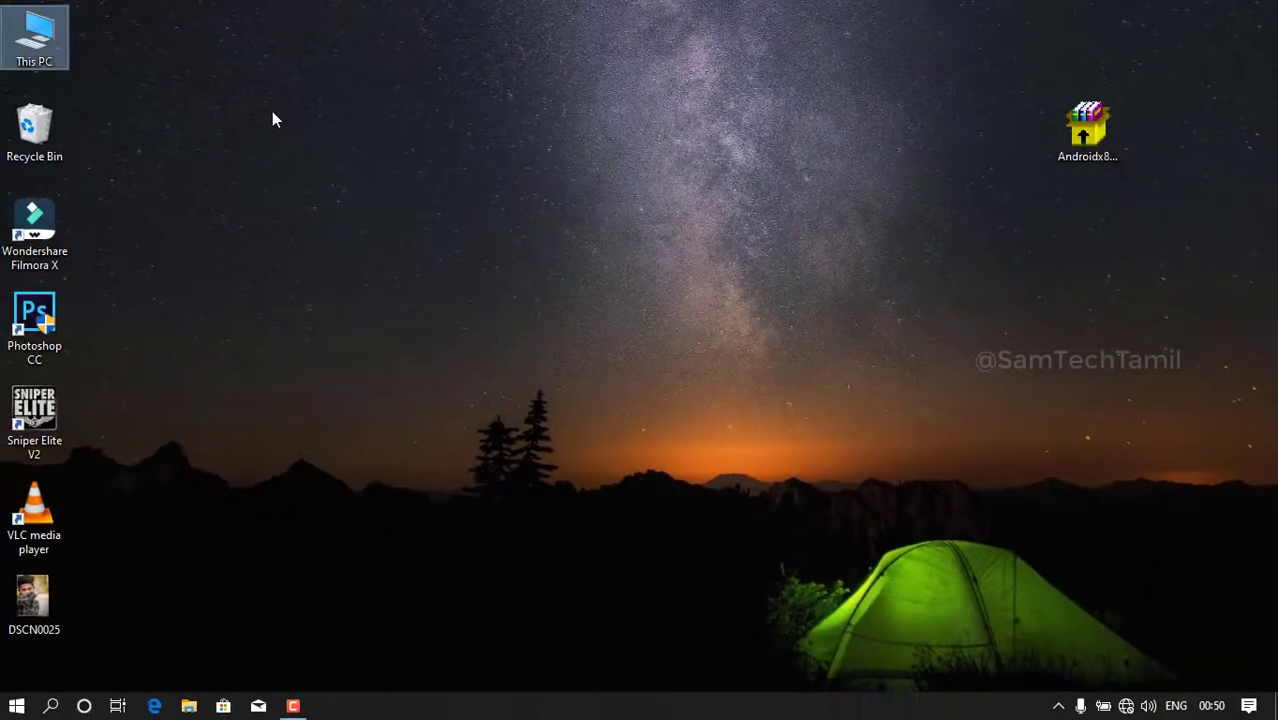
Open Disk Management in the Computer Management console for this PC.
{"action": "right_click", "coordinate": [40, 26]}
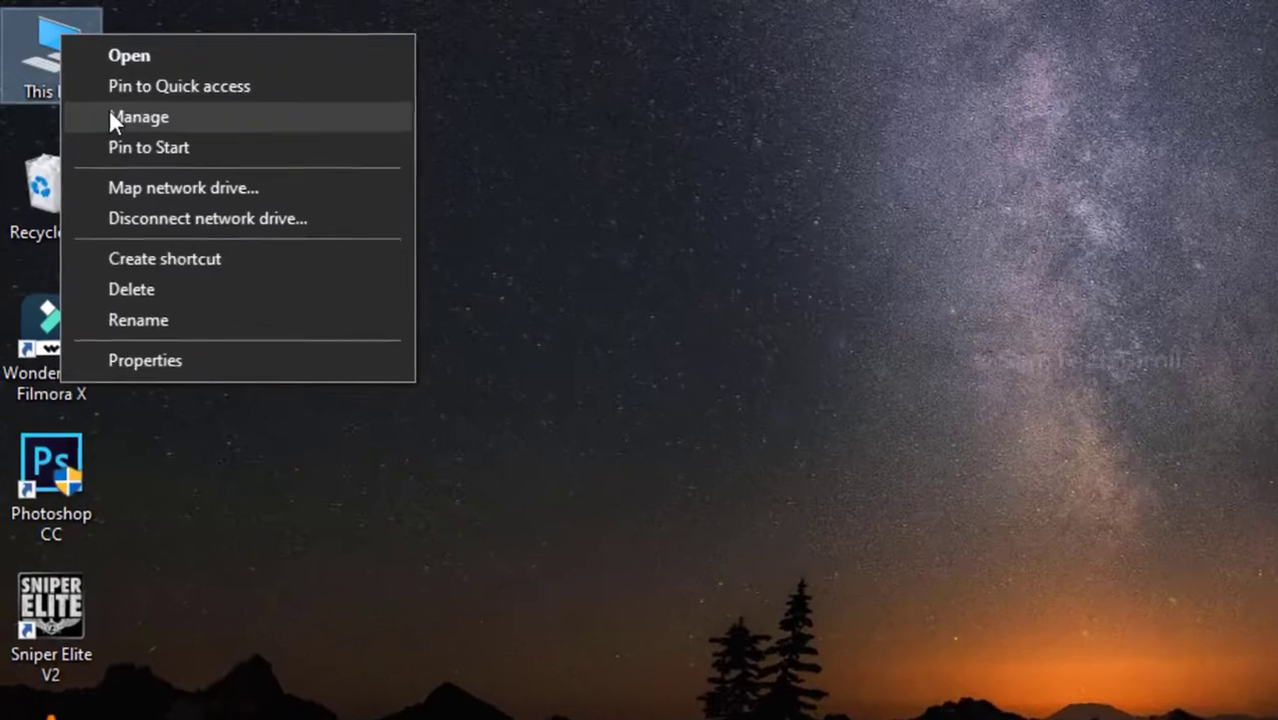
{"action": "left_click", "coordinate": [111, 118]}
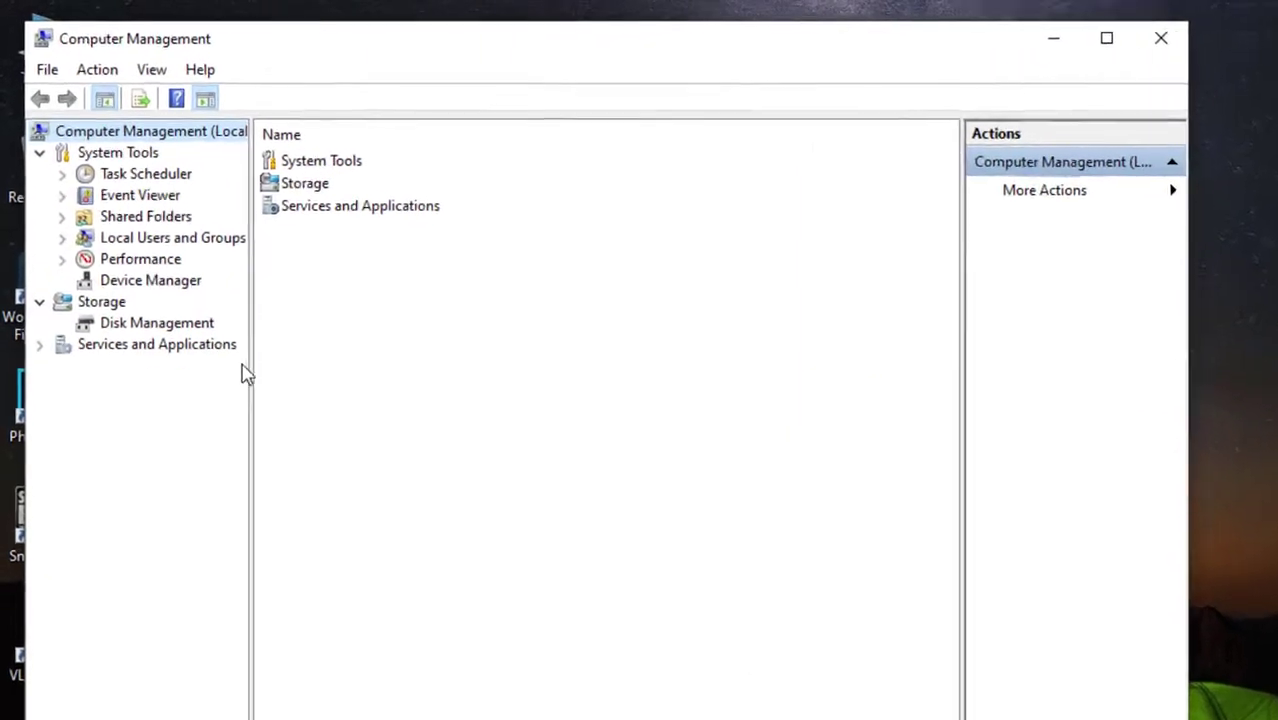
{"action": "left_click", "coordinate": [132, 255]}
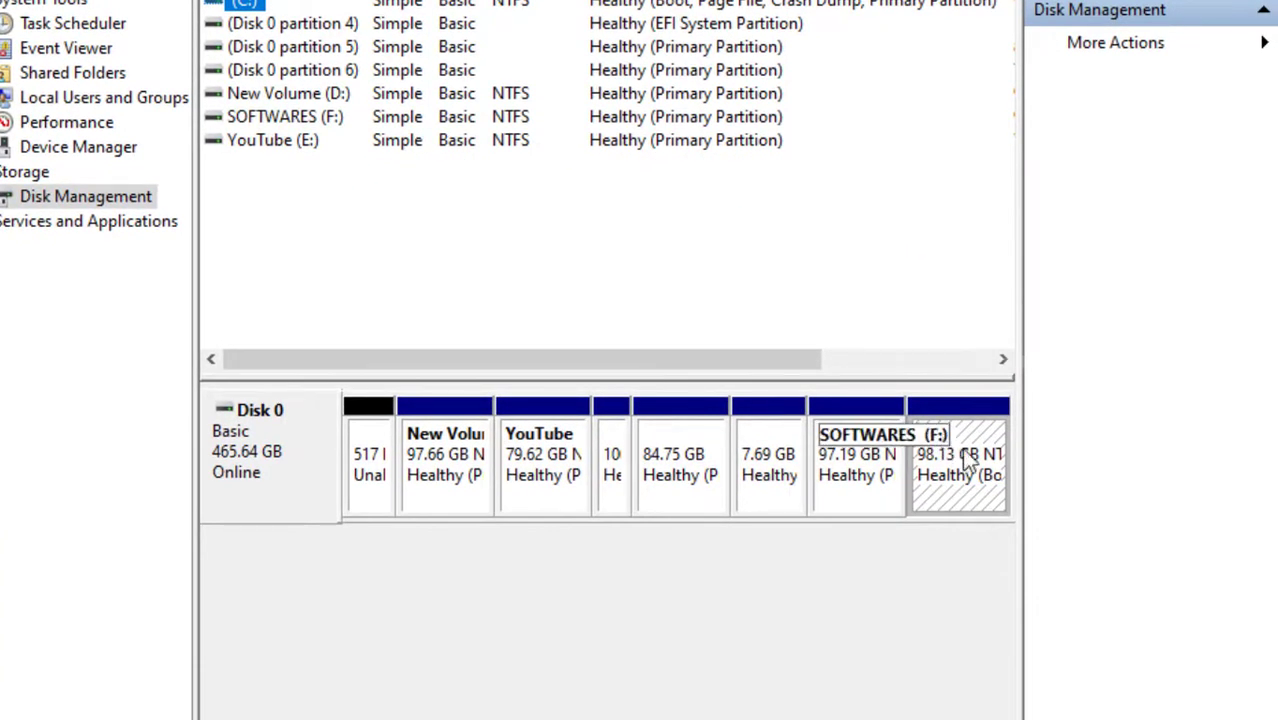
Shrink the C: volume on Disk 0 by 21000 MB.
{"action": "left_click", "coordinate": [952, 410]}
{"action": "right_click", "coordinate": [952, 410]}
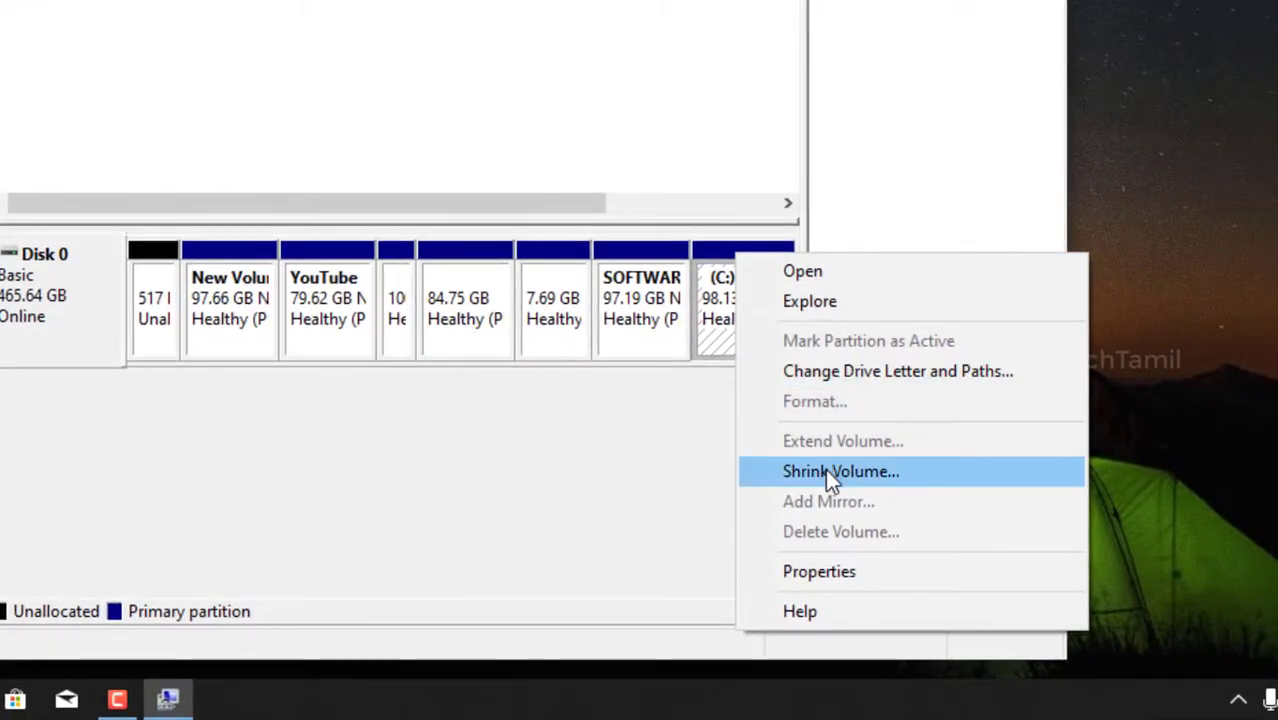
{"action": "left_click", "coordinate": [828, 472]}
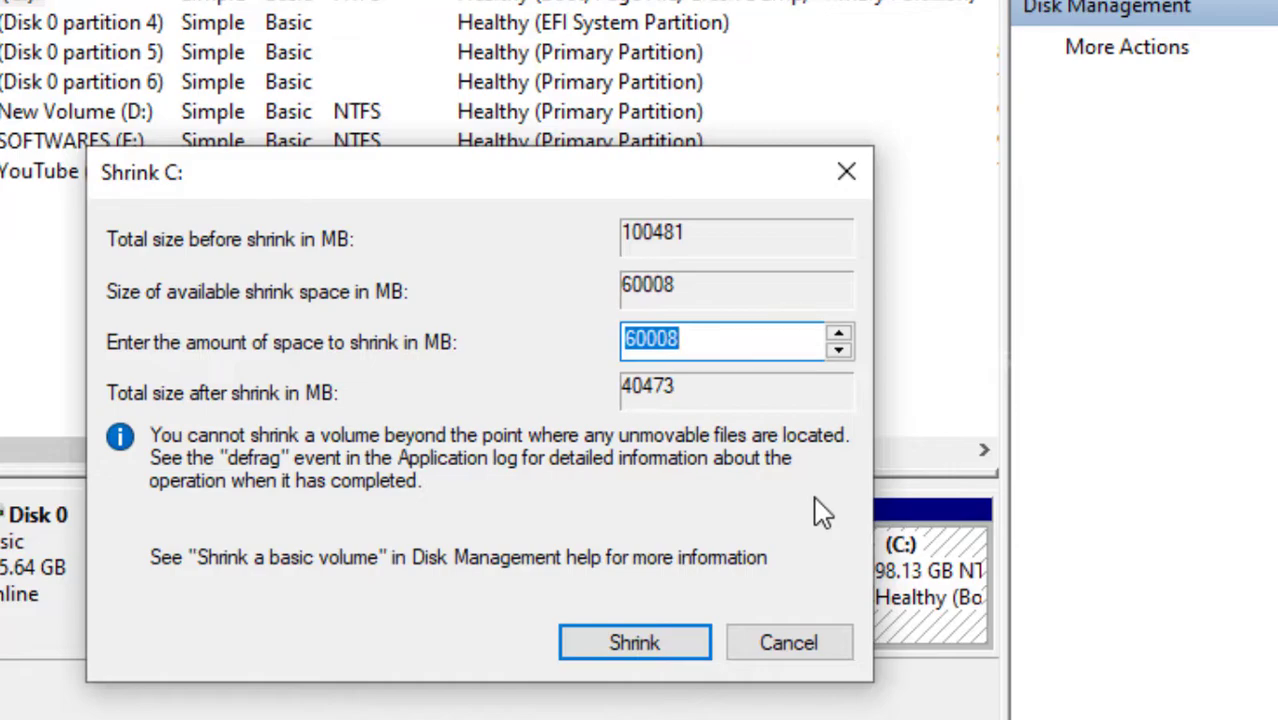
{"action": "type", "text": "21000"}
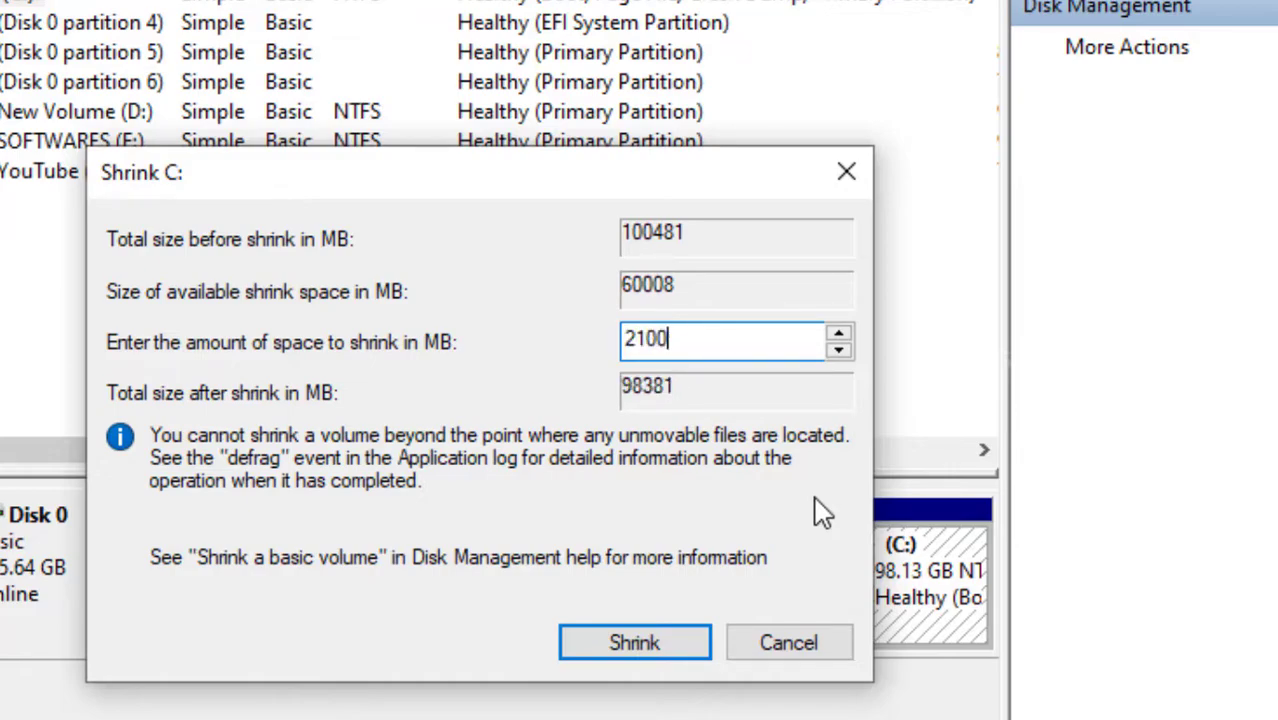
{"action": "left_click", "coordinate": [643, 649]}
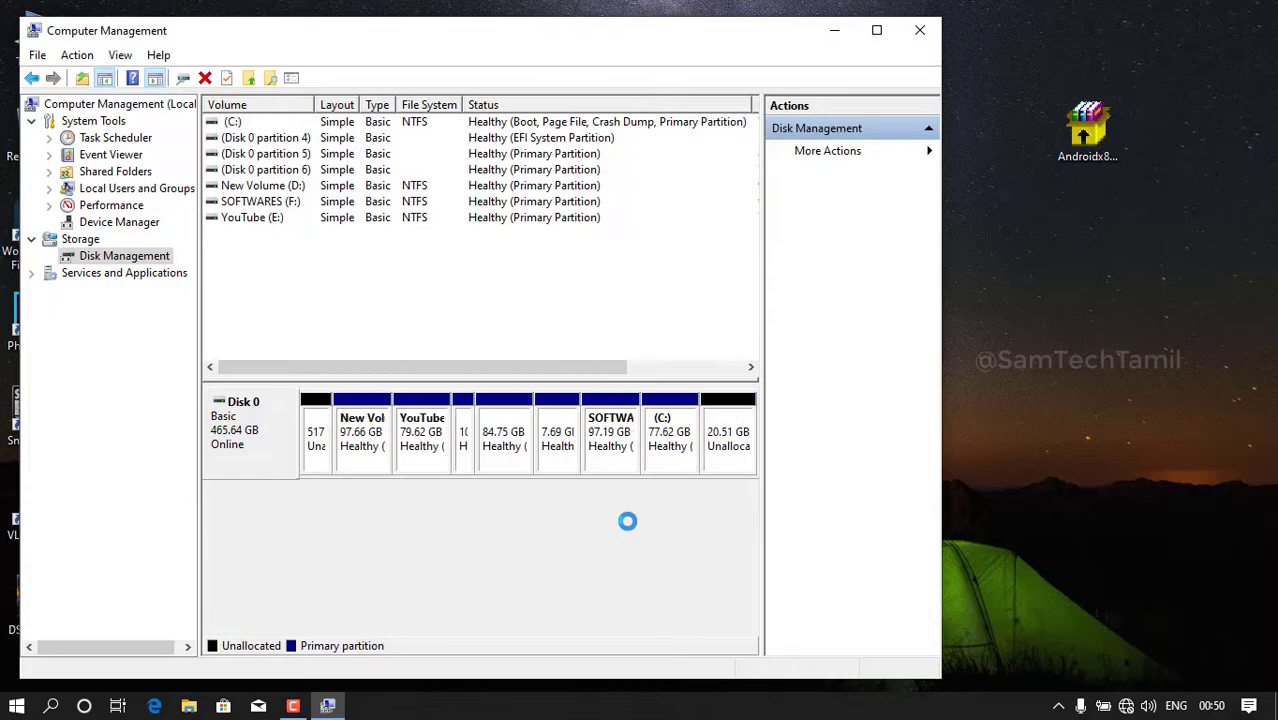
Create a simple volume with drive letter G from the 20.51 GB unallocated space and check the drives in This PC.
{"action": "left_click", "coordinate": [733, 410]}
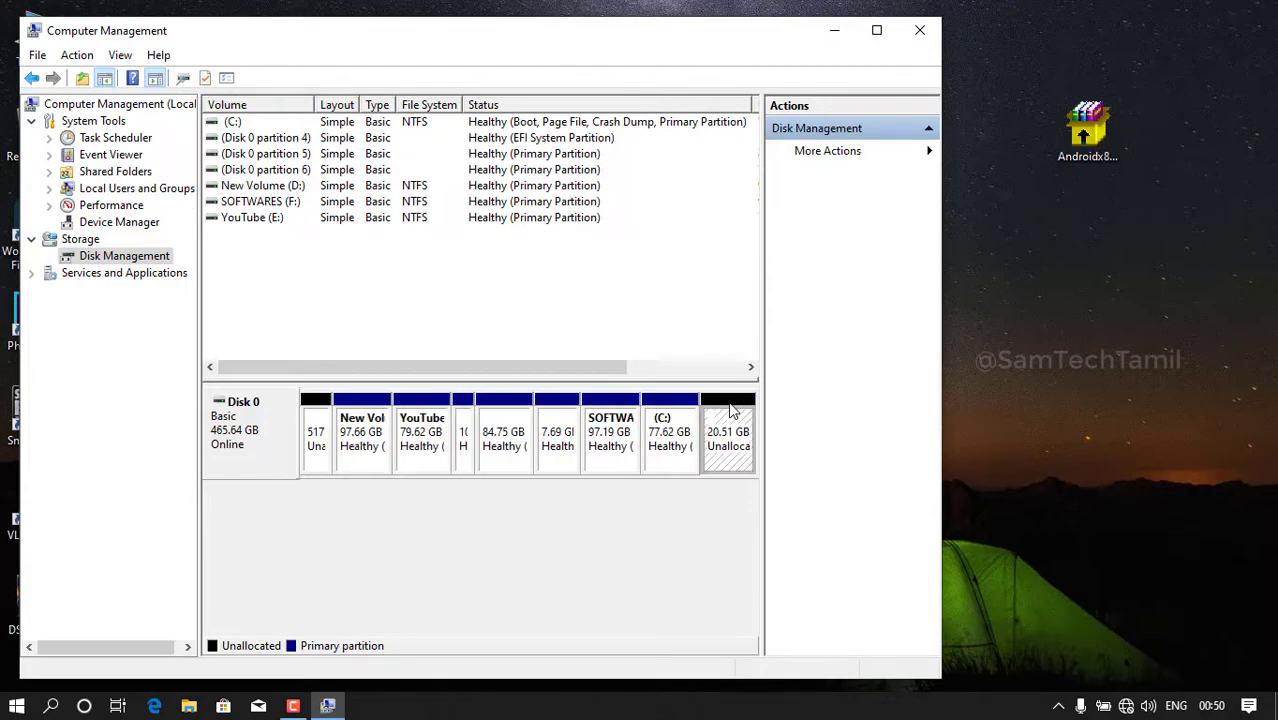
{"action": "right_click", "coordinate": [733, 410]}
{"action": "left_click", "coordinate": [750, 415]}
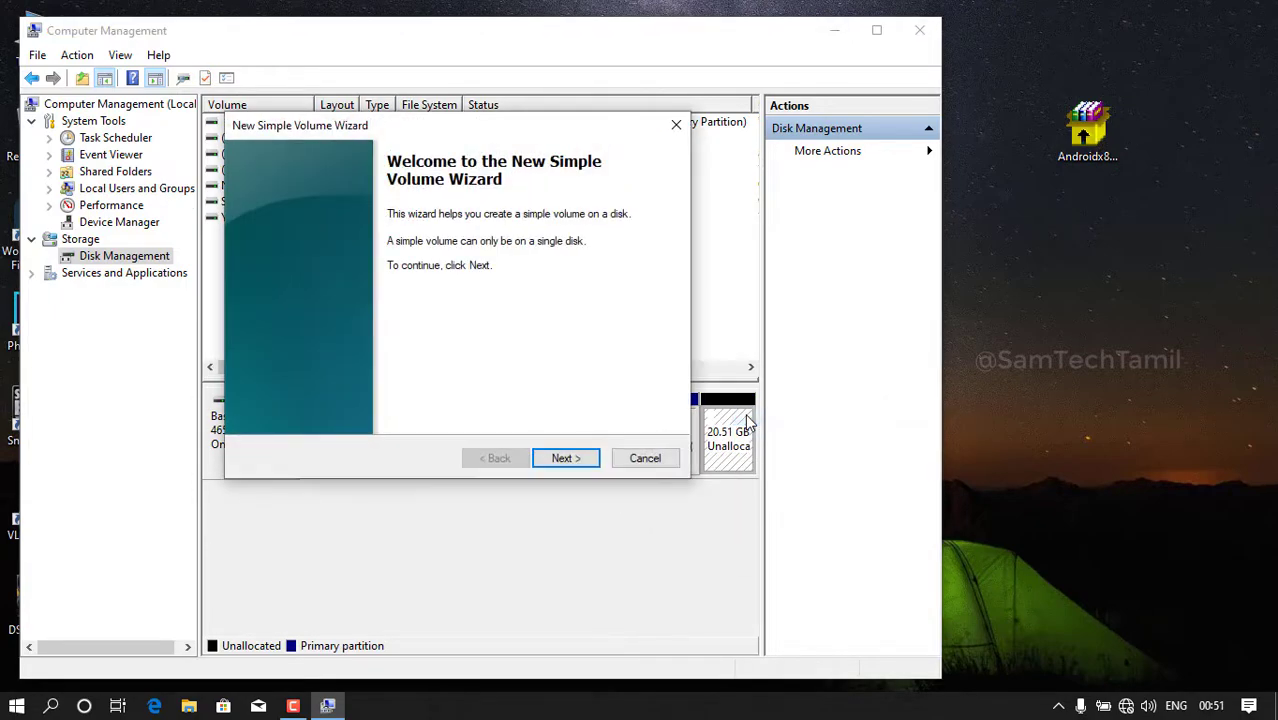
{"action": "left_click", "coordinate": [562, 458]}
{"action": "left_click", "coordinate": [562, 458]}
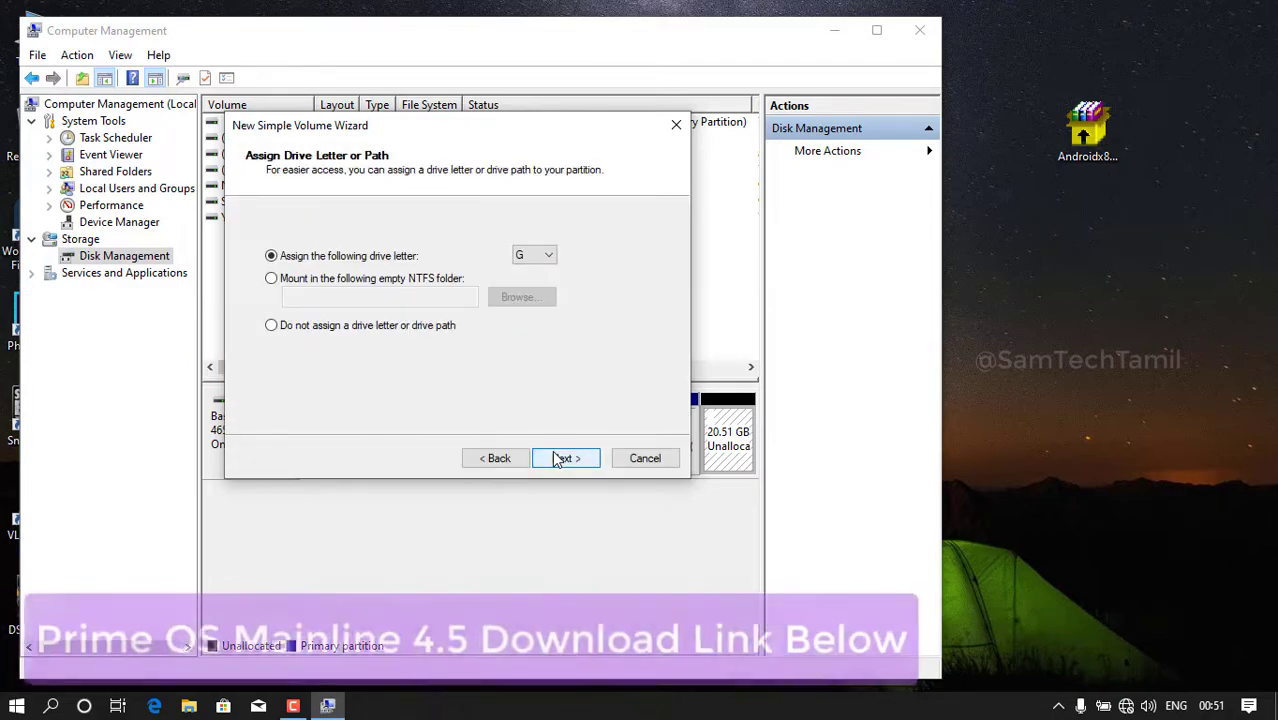
{"action": "left_click", "coordinate": [562, 458]}
{"action": "left_click", "coordinate": [562, 458]}
{"action": "left_click", "coordinate": [562, 458]}
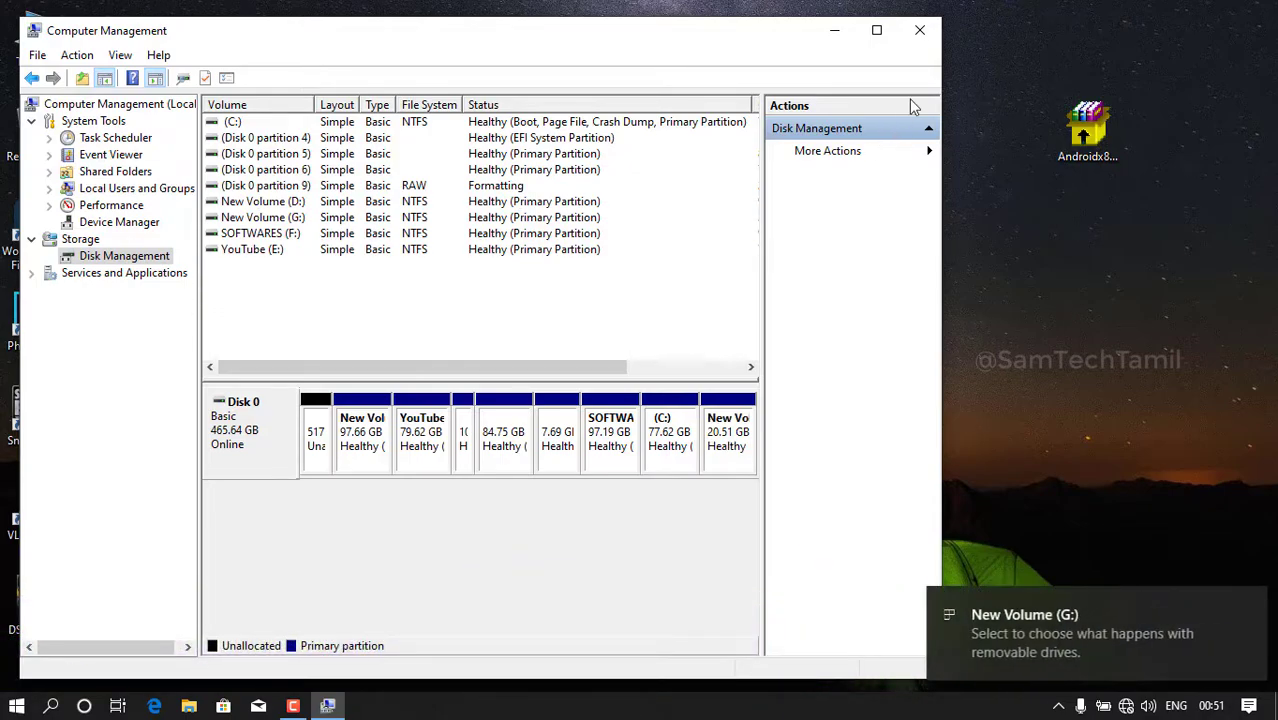
{"action": "left_click", "coordinate": [920, 30]}
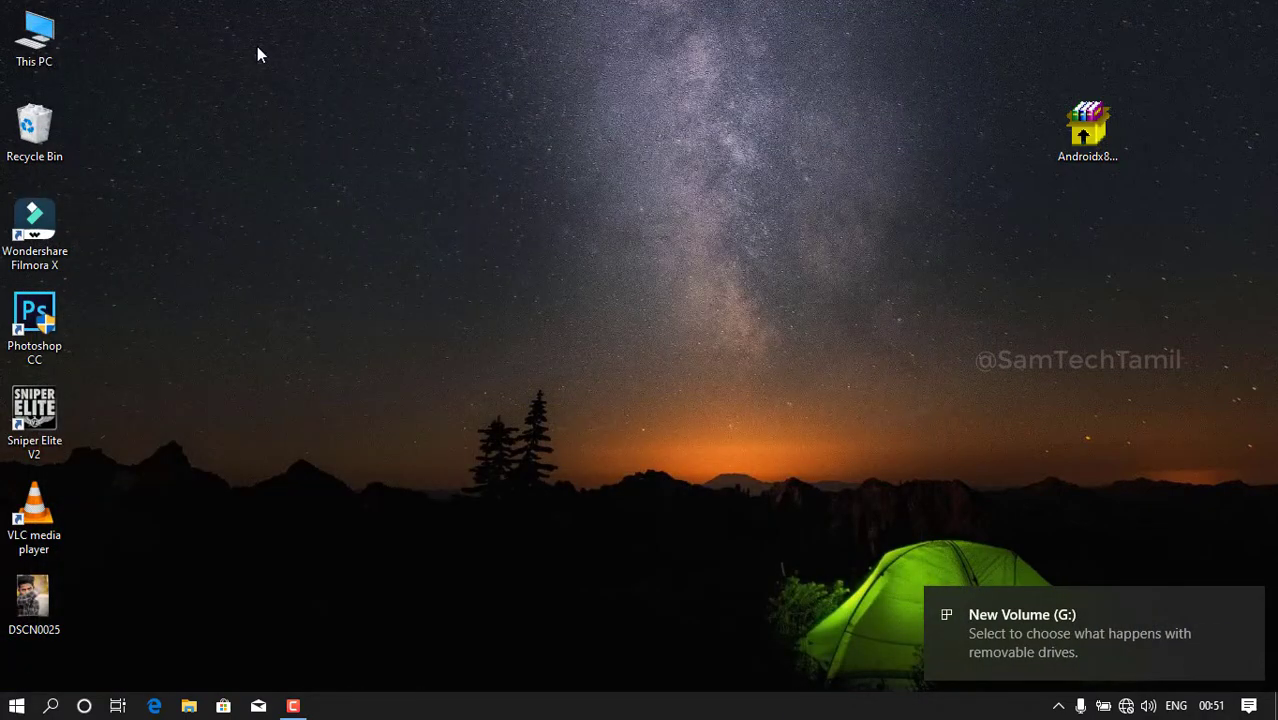
{"action": "double_click", "coordinate": [36, 40]}
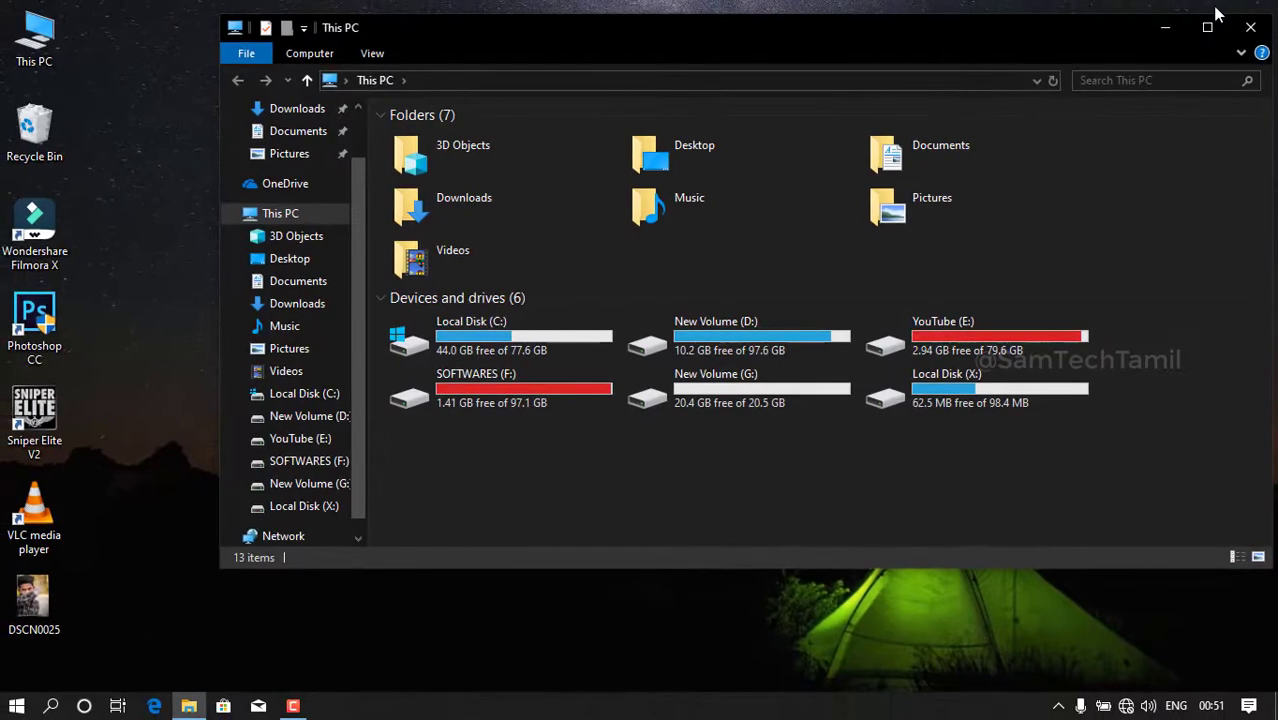
{"action": "left_click", "coordinate": [1249, 27]}
Launch the Androidx86-Installv26.0003 installer from the desktop and look through its installer info log.
{"action": "left_click", "coordinate": [1079, 117]}
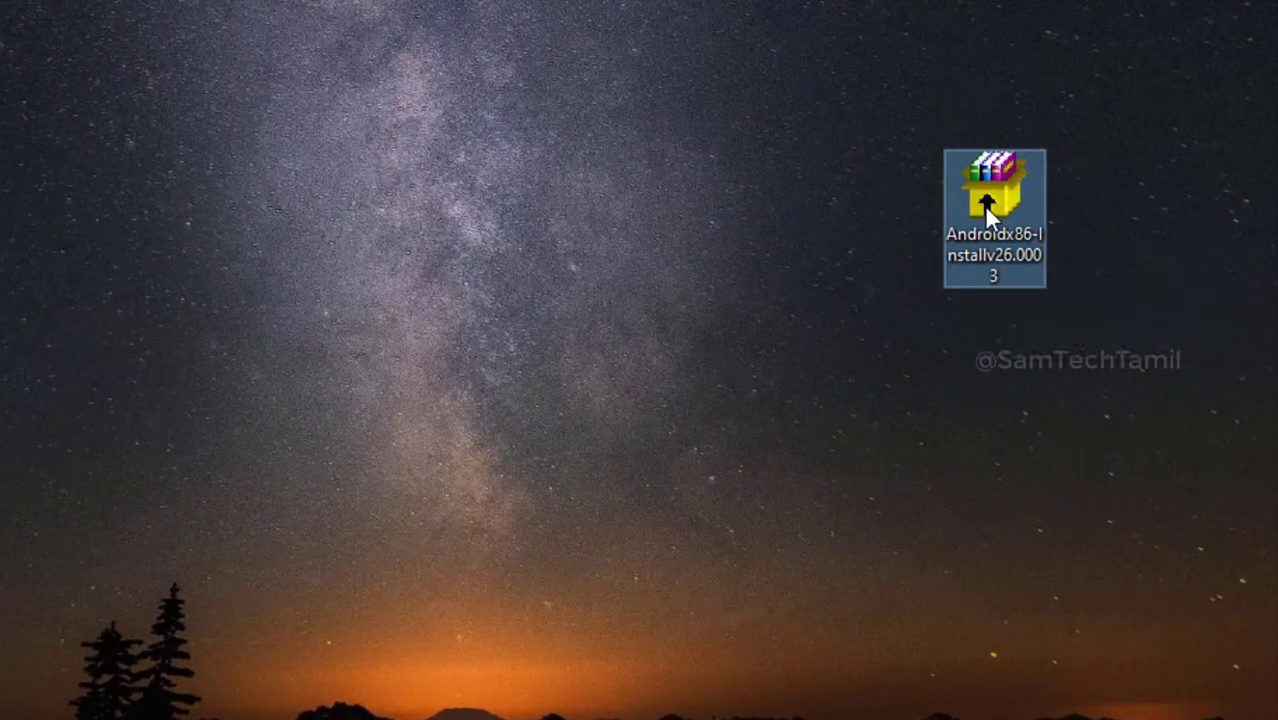
{"action": "right_click", "coordinate": [1020, 179]}
{"action": "left_click", "coordinate": [984, 258]}
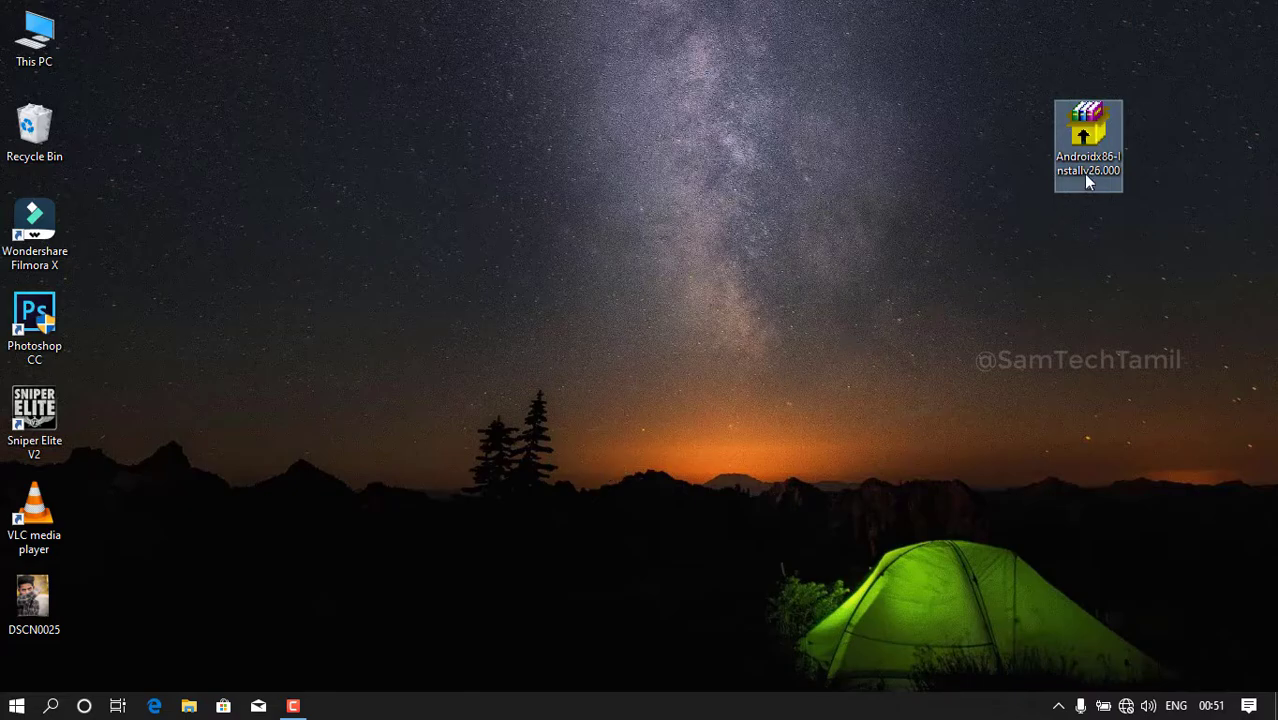
{"action": "left_click", "coordinate": [923, 315]}
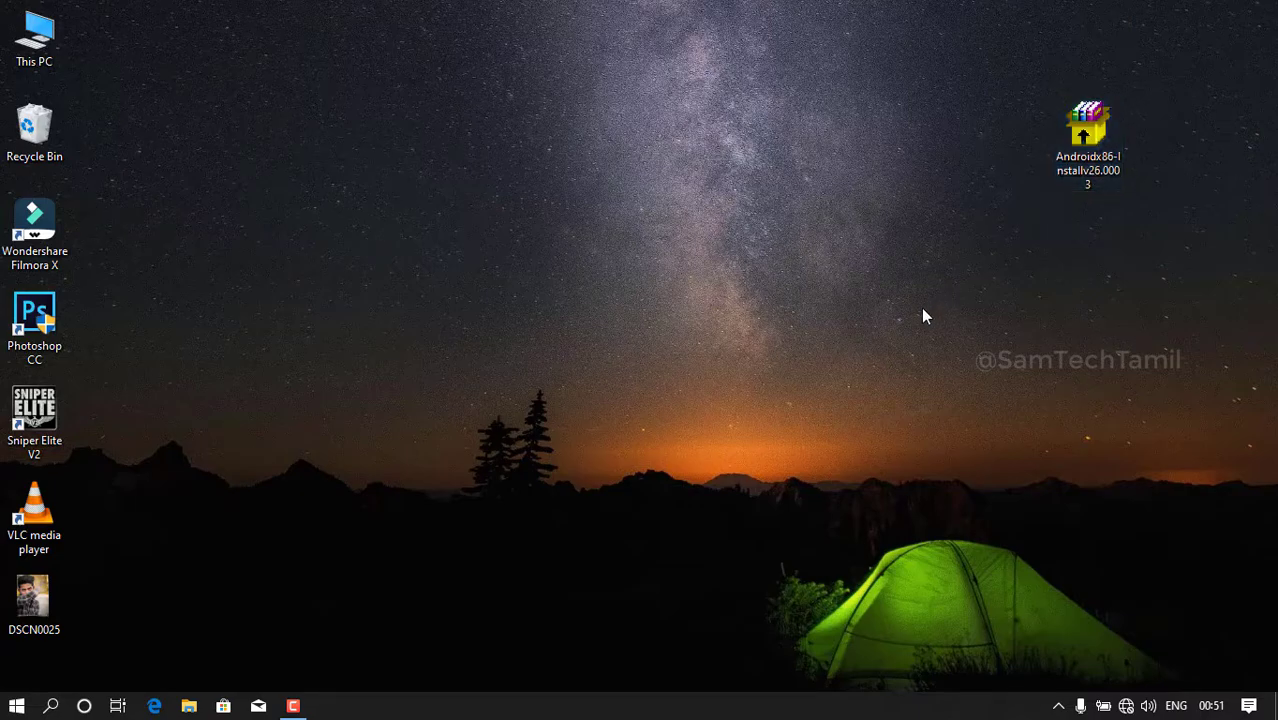
{"action": "left_click", "coordinate": [10, 710]}
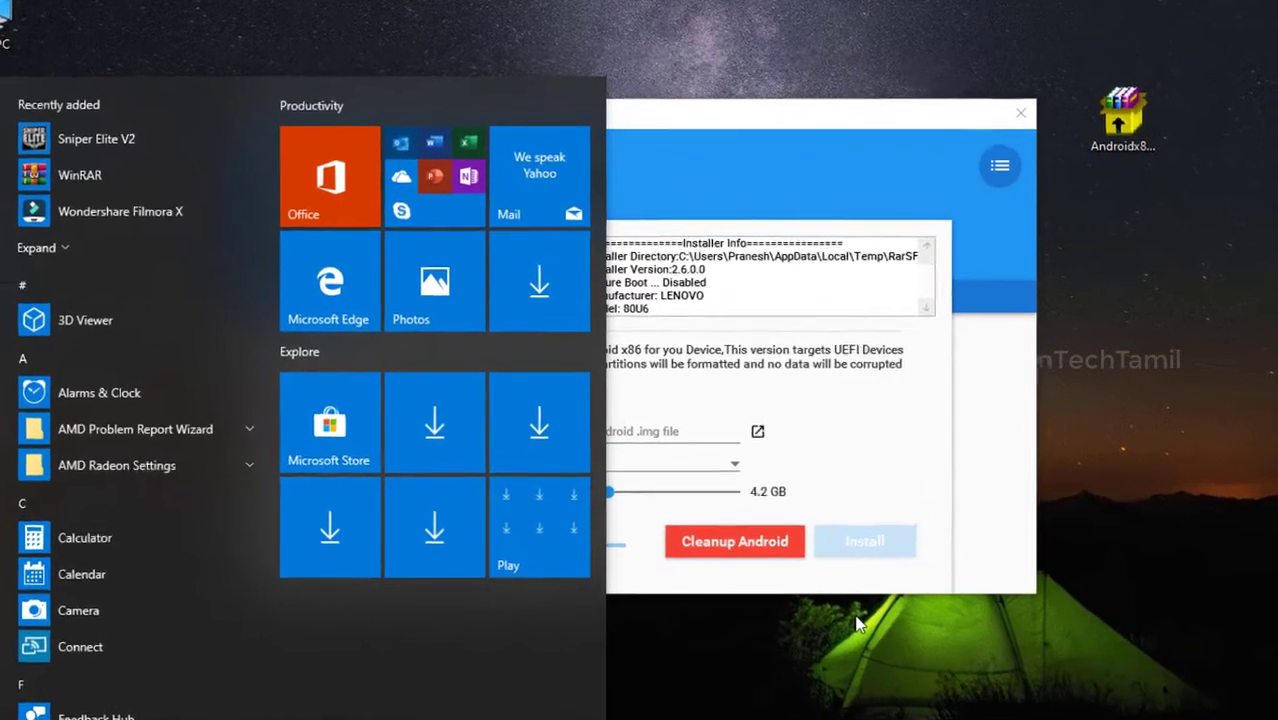
{"action": "left_click", "coordinate": [785, 500]}
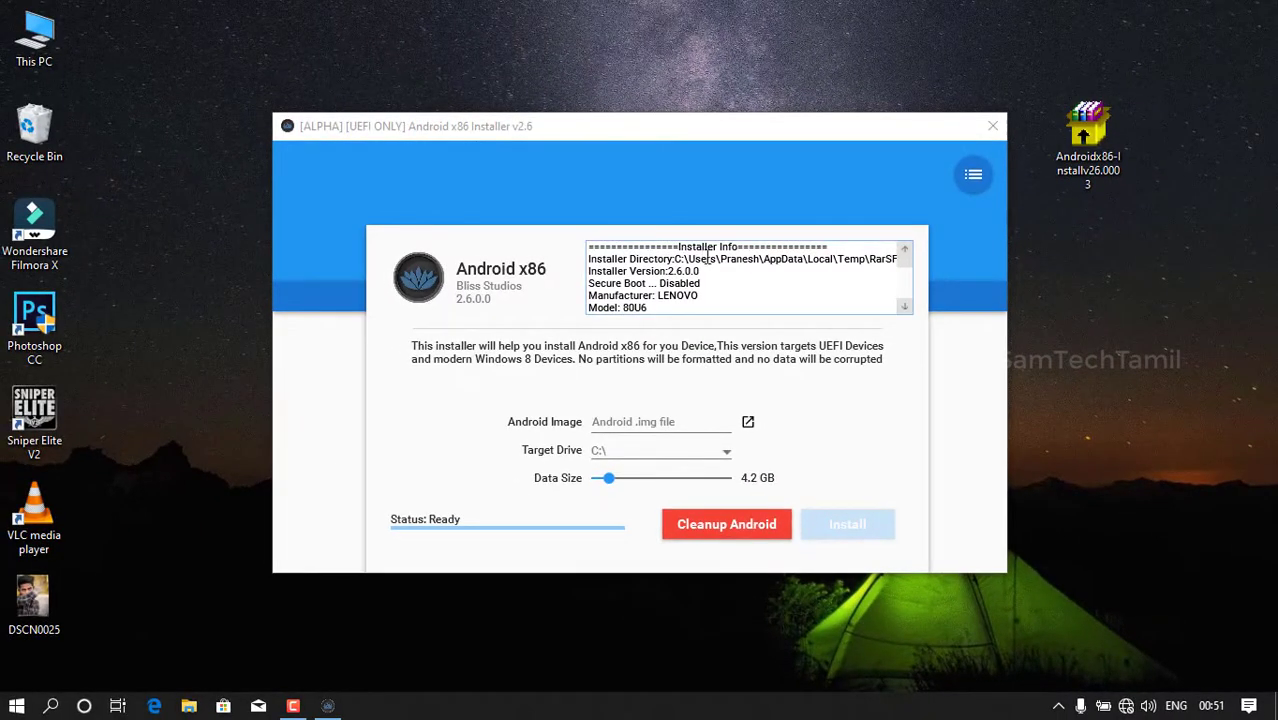
{"action": "left_click", "coordinate": [588, 288]}
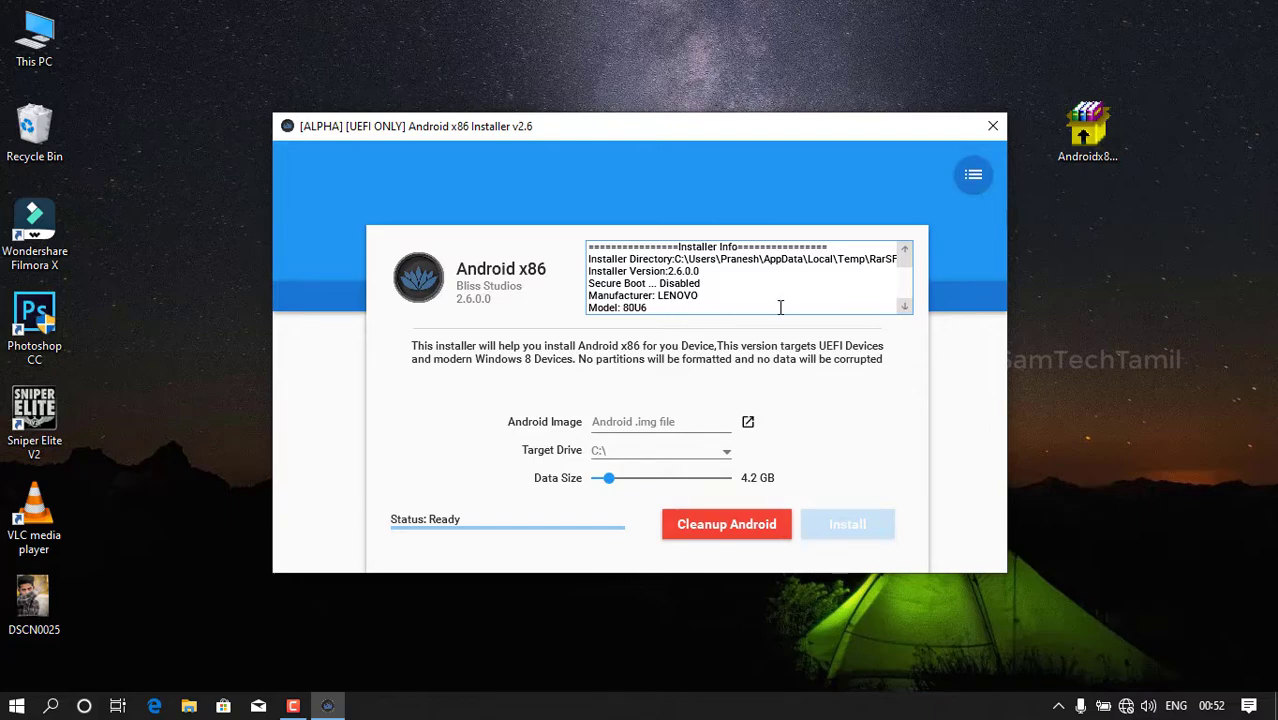
{"action": "left_click", "coordinate": [905, 308]}
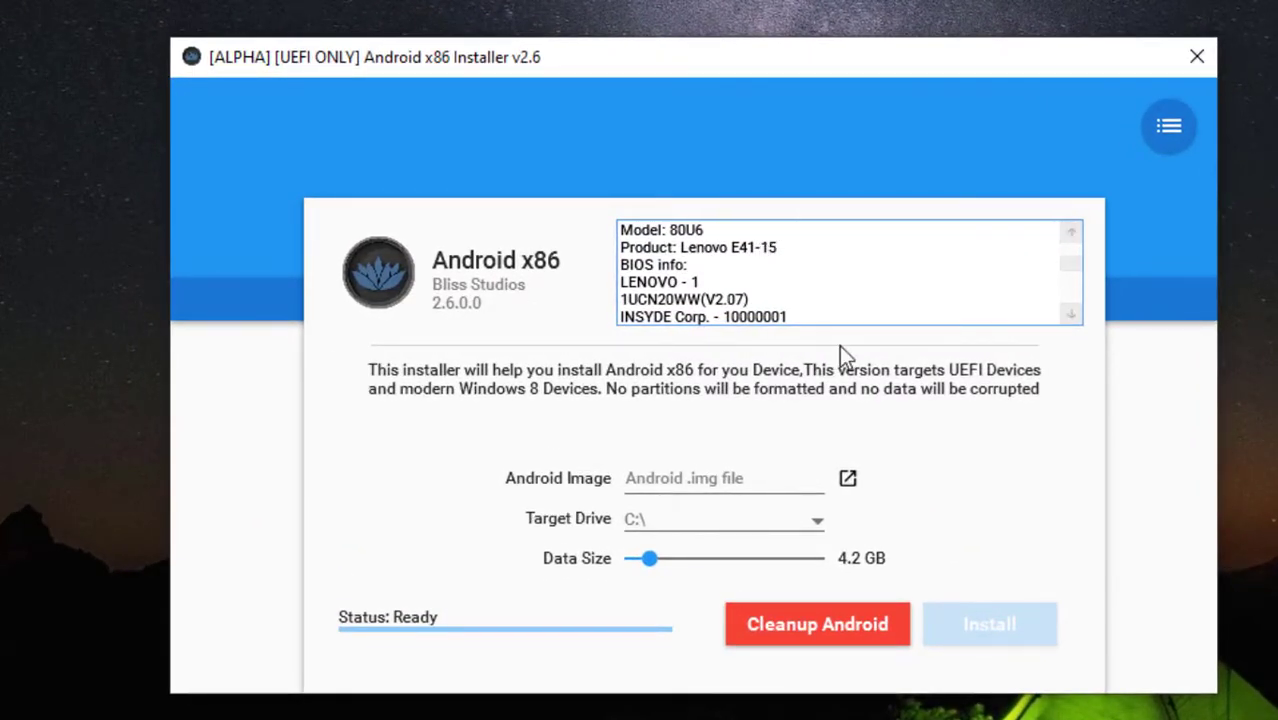
Load primeos_mainline_0.4.5 from the OperatingSystem\Android folder on SOFTWARES (F:) as the Android image.
{"action": "left_click", "coordinate": [849, 480]}
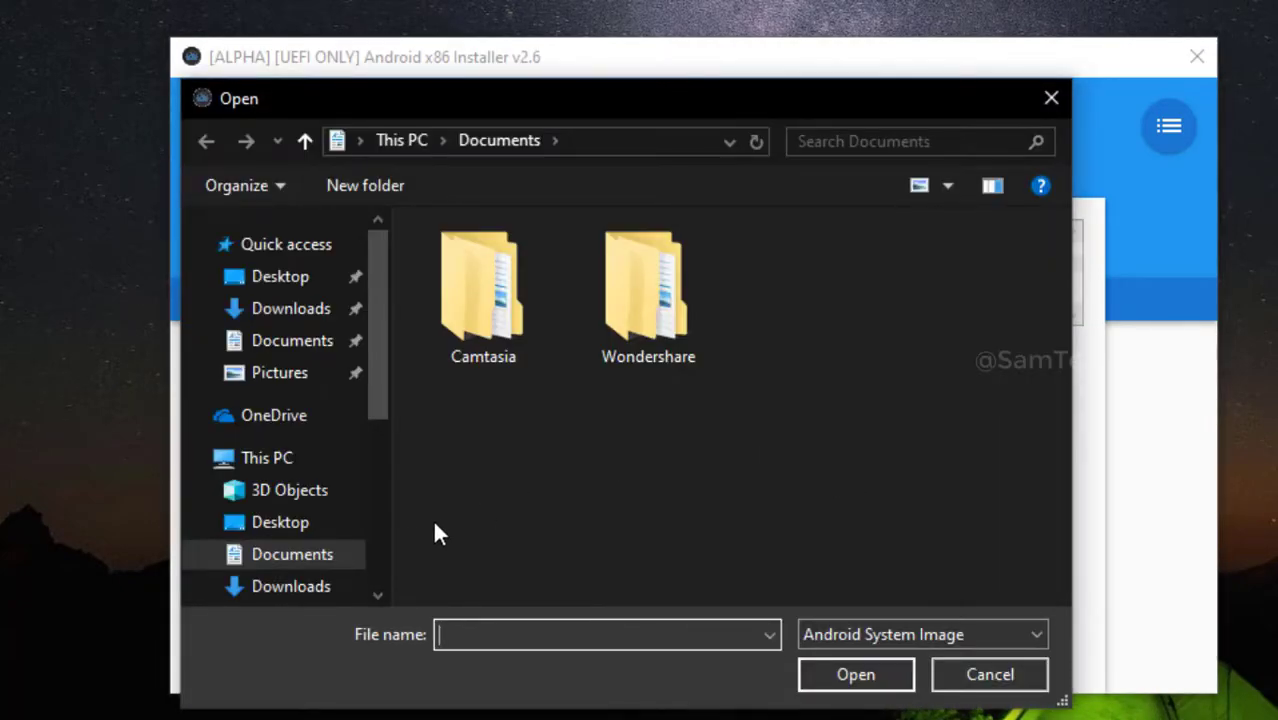
{"action": "left_click", "coordinate": [379, 569]}
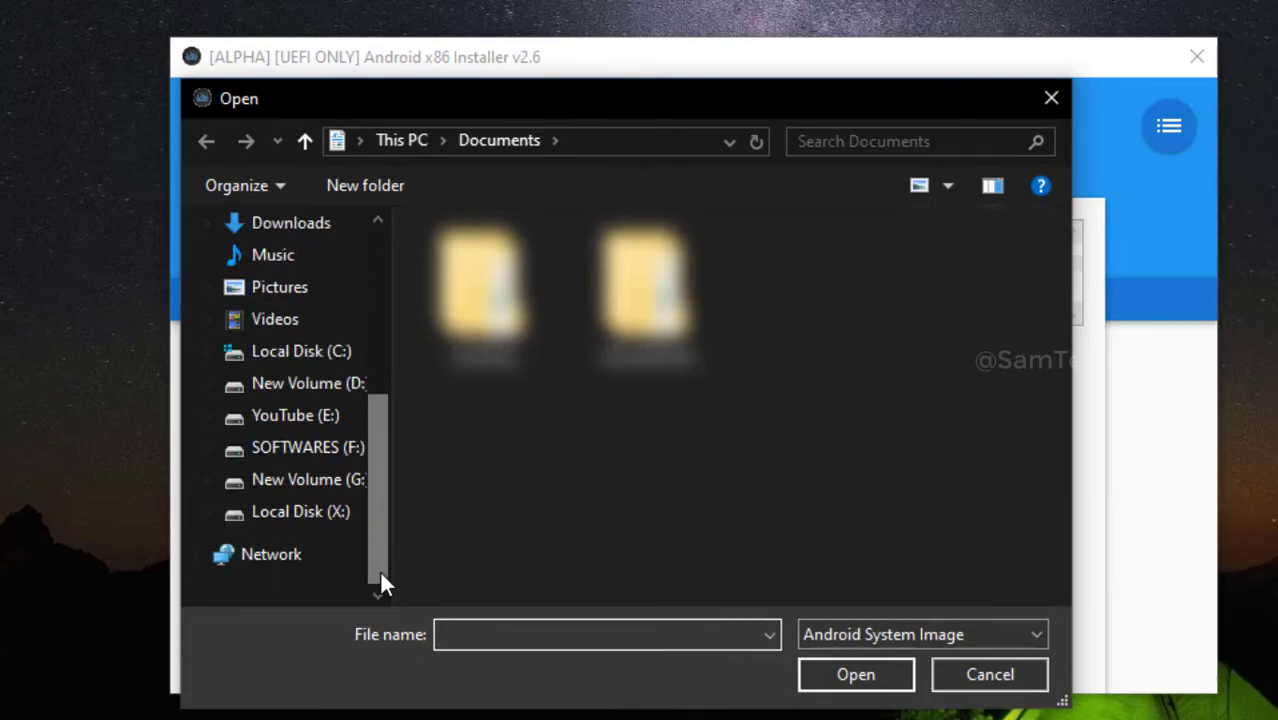
{"action": "left_click", "coordinate": [328, 452]}
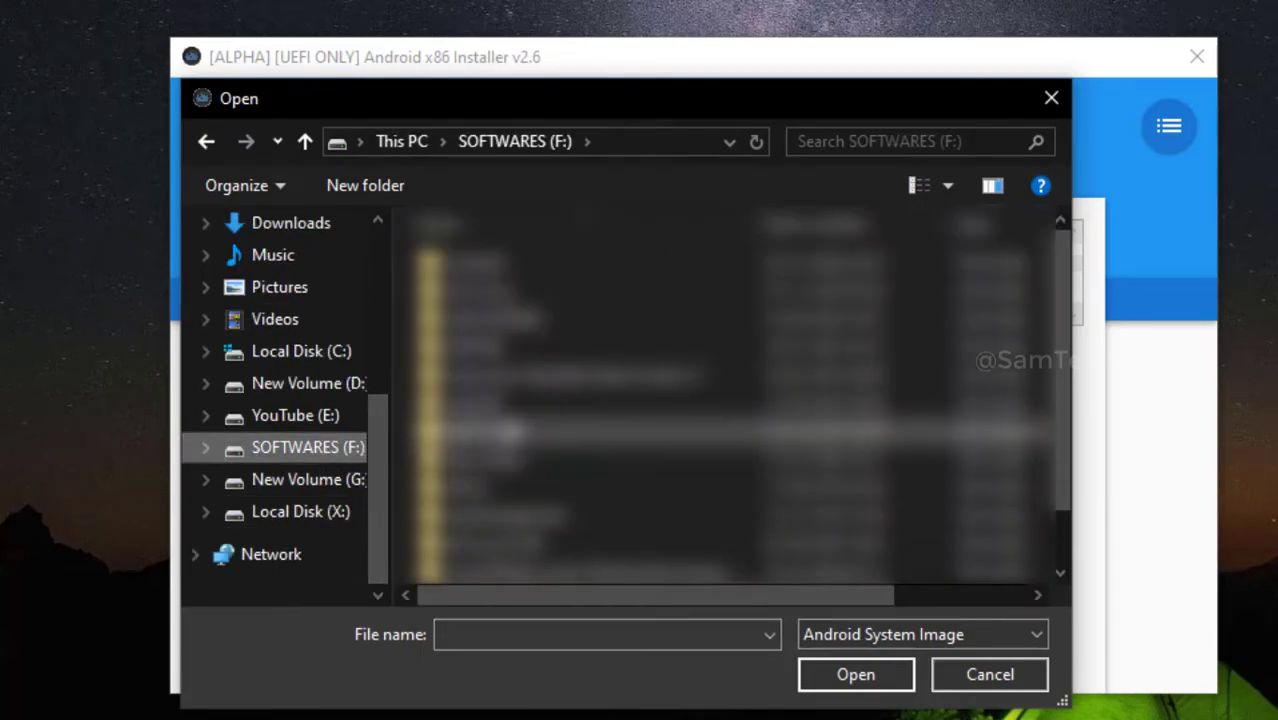
{"action": "double_click", "coordinate": [505, 520]}
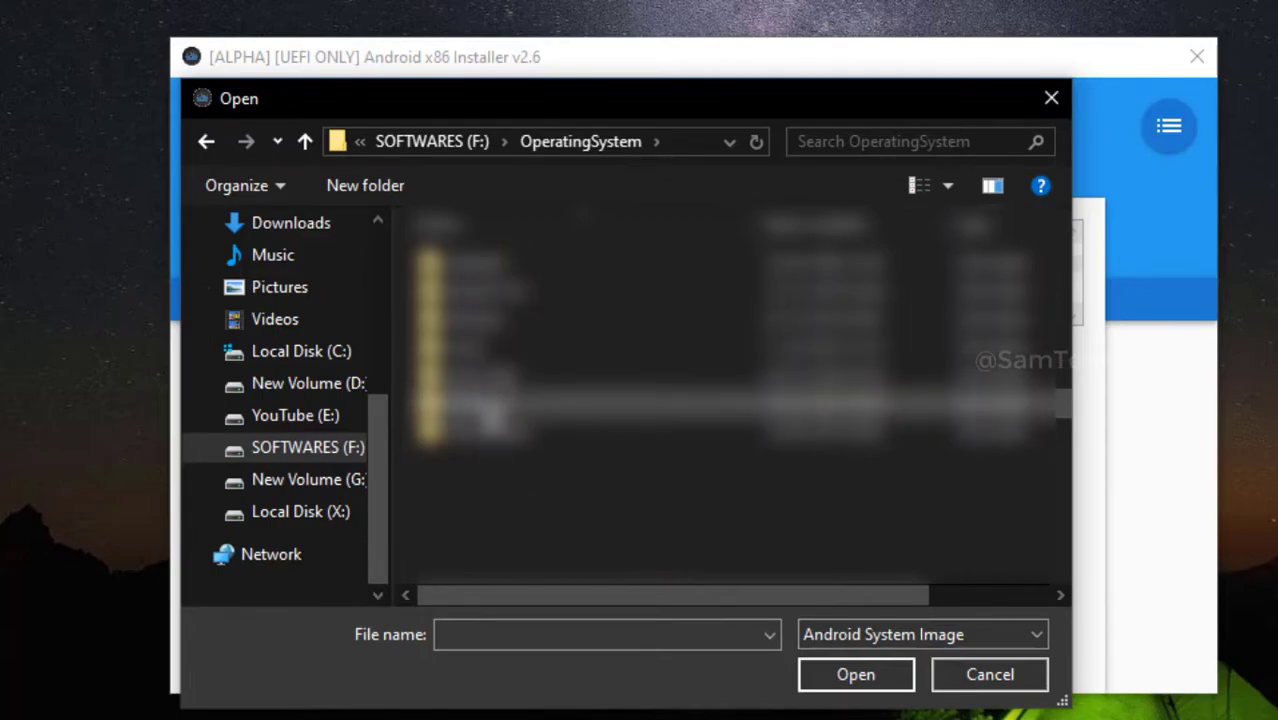
{"action": "double_click", "coordinate": [480, 265]}
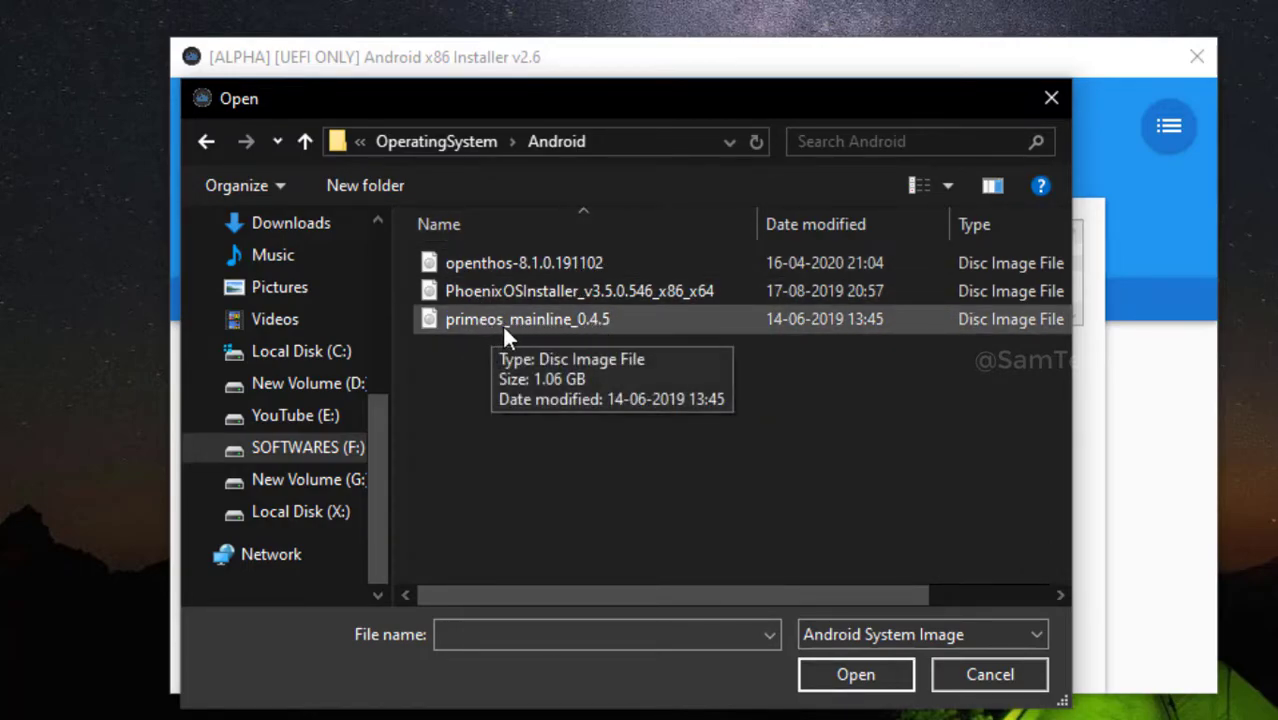
{"action": "left_click", "coordinate": [657, 322]}
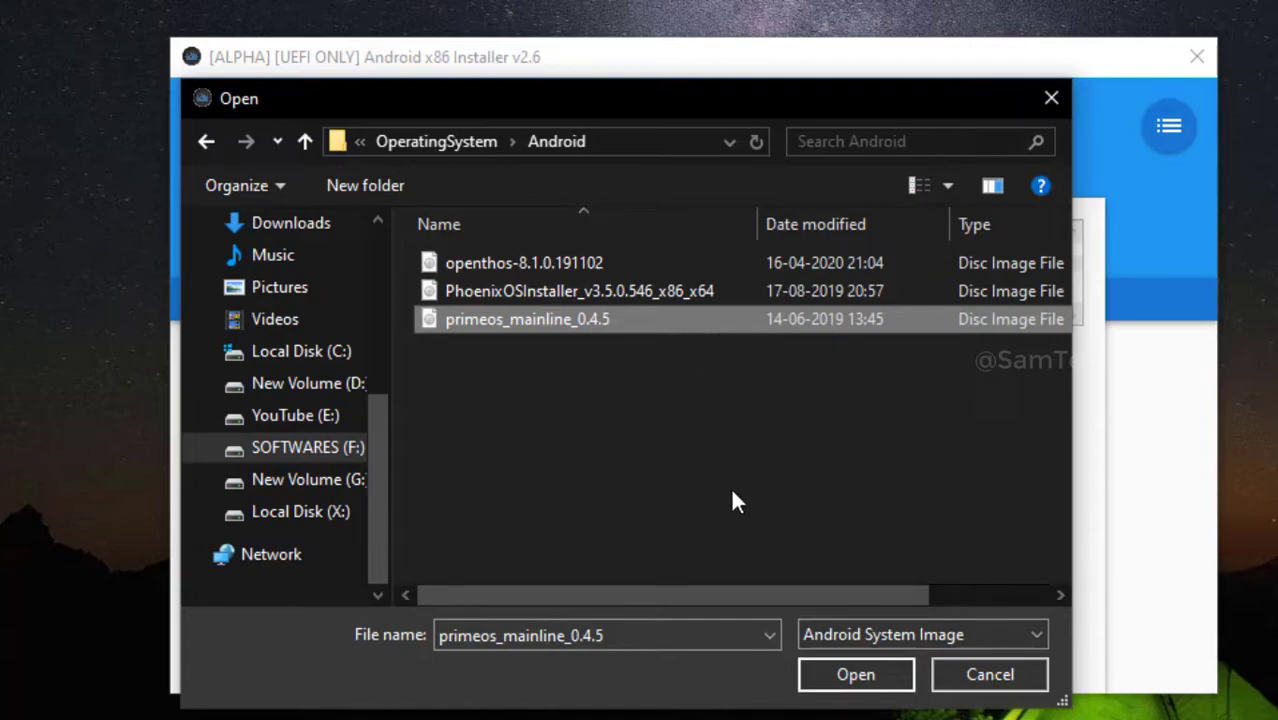
{"action": "left_click", "coordinate": [835, 688]}
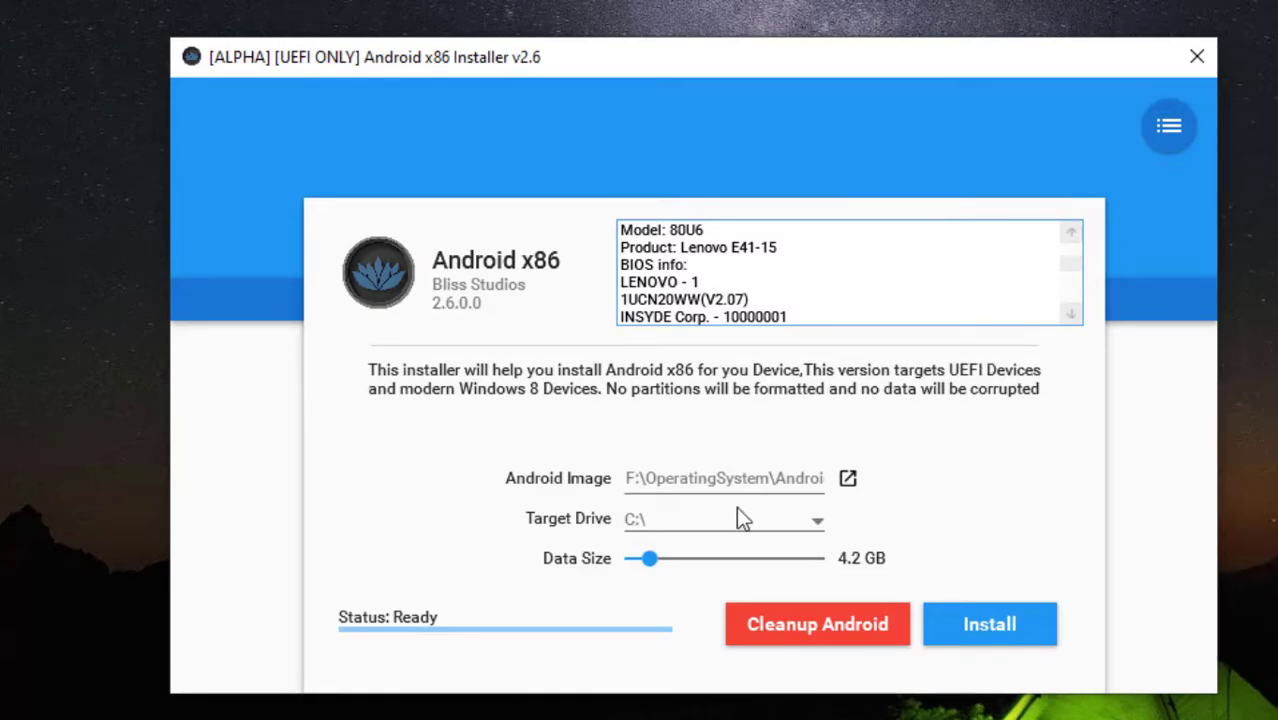
Start the Android installation on target drive G:\ with a data size of 18.0 GB.
{"action": "left_click", "coordinate": [816, 521]}
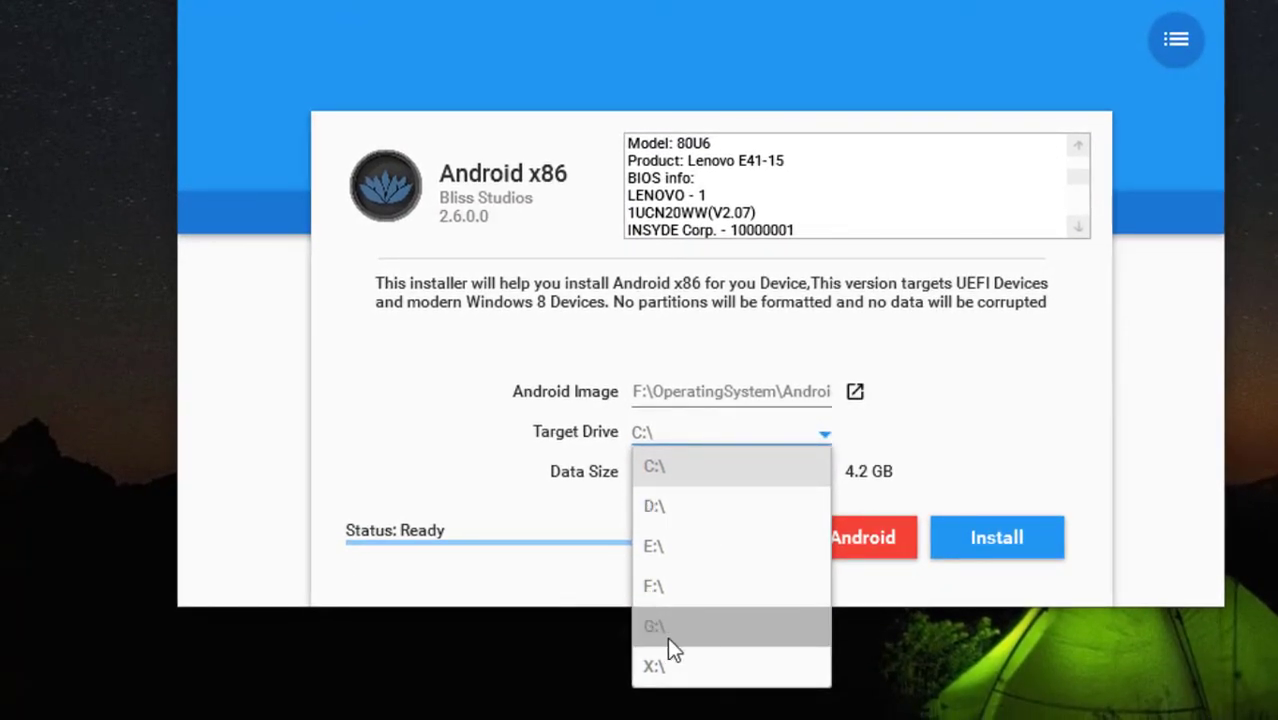
{"action": "left_click", "coordinate": [689, 637]}
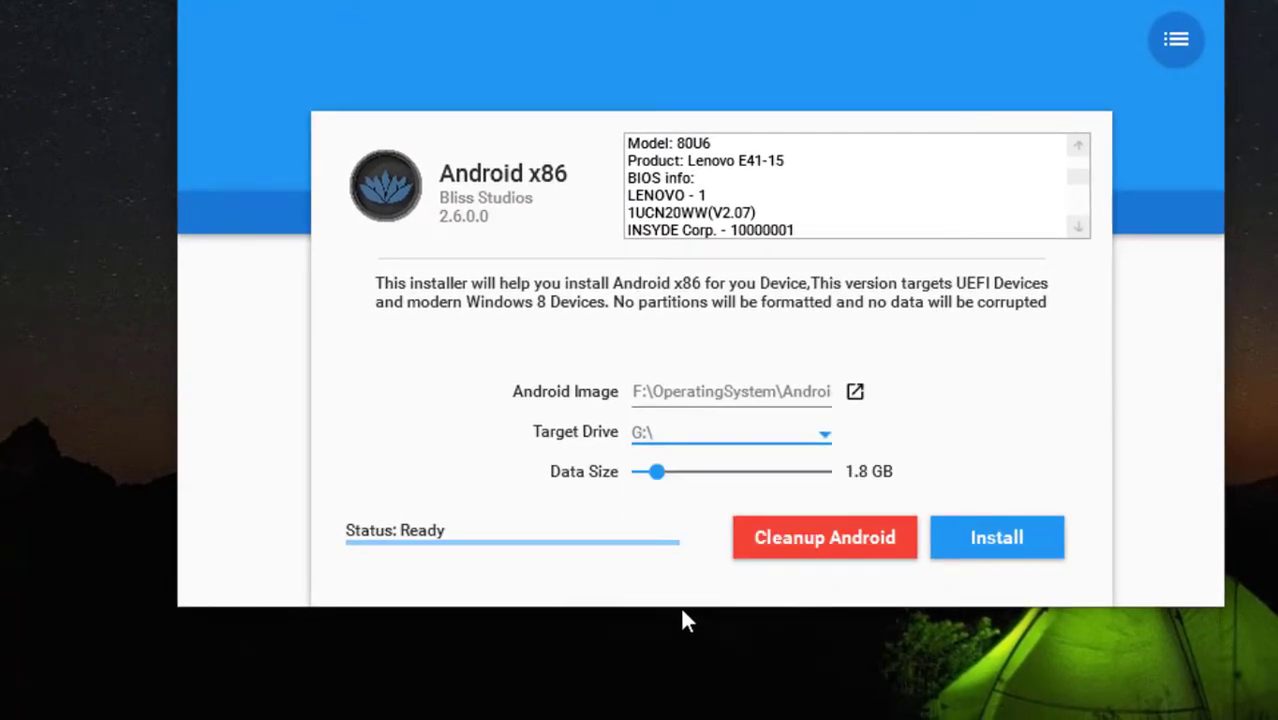
{"action": "left_click_drag", "start_coordinate": [658, 475], "coordinate": [856, 488]}
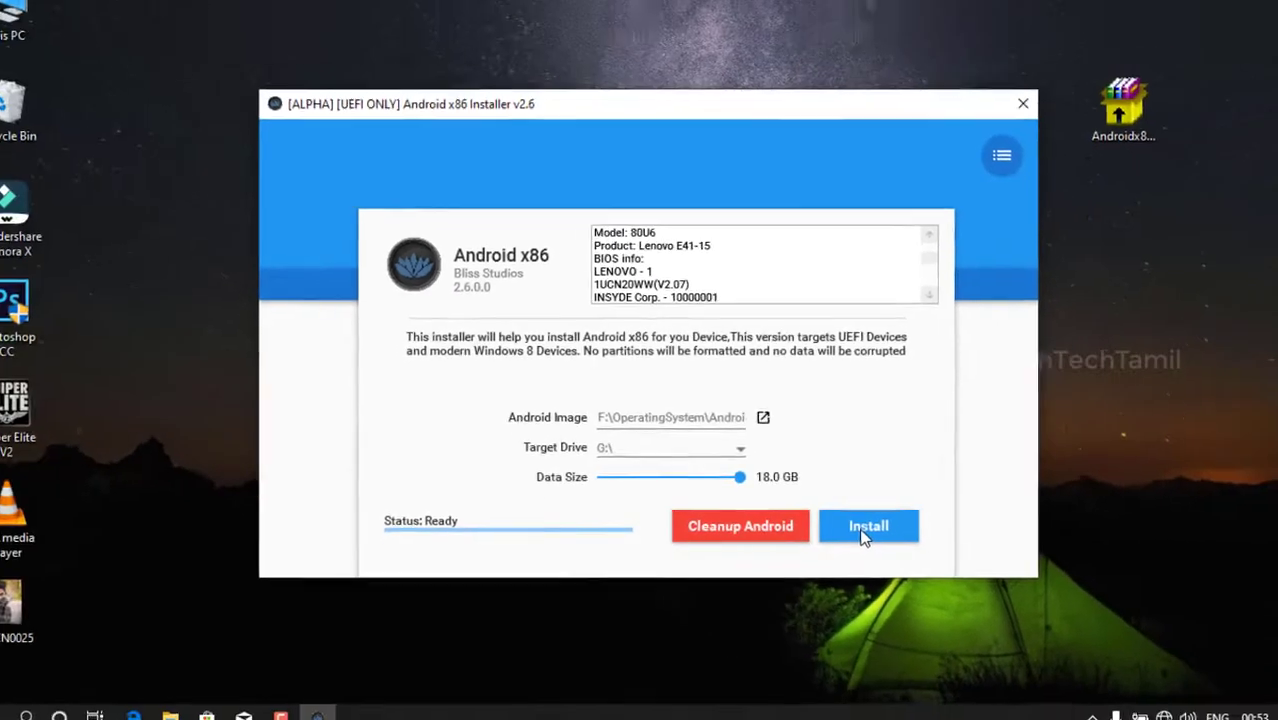
{"action": "left_click", "coordinate": [845, 527]}
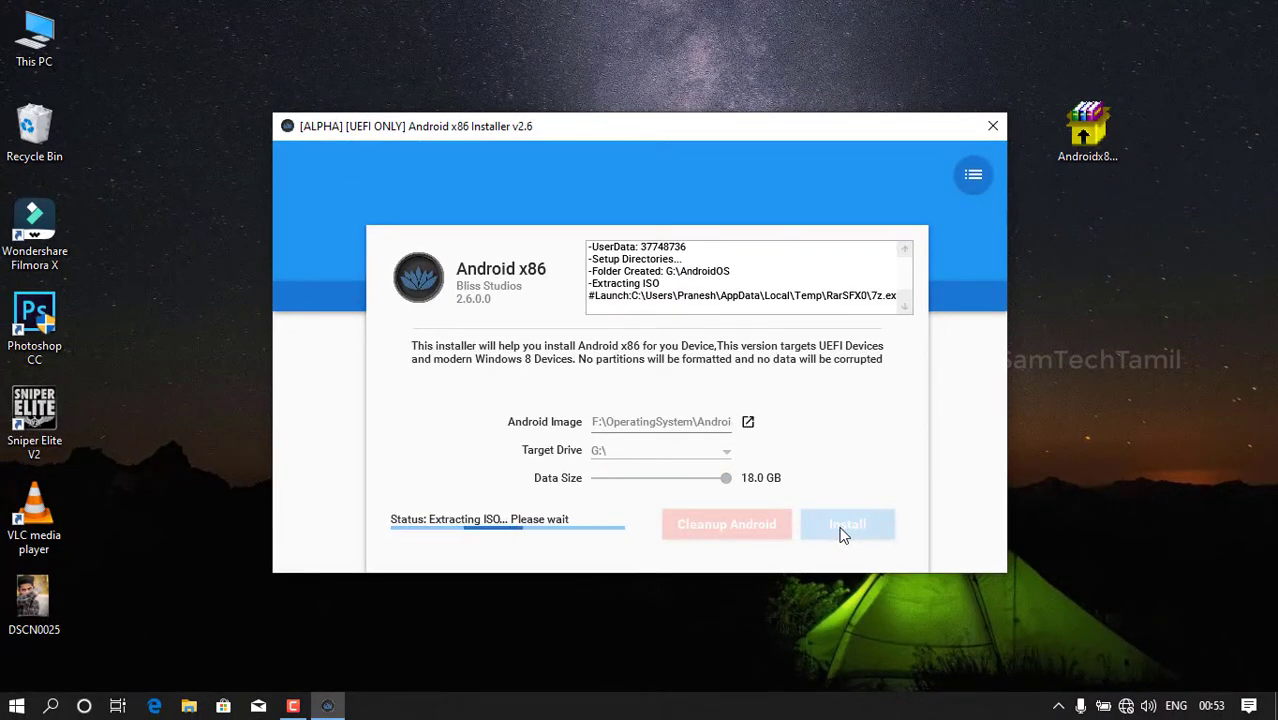